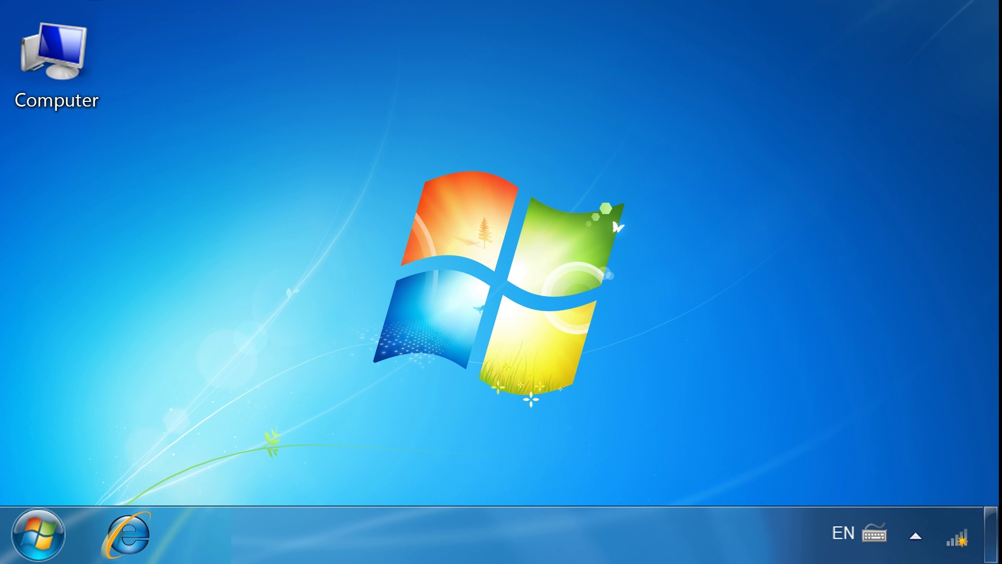
- Launch Windows Easy Transfer from a Start menu search for 'Windows easy transfer'
click(41, 543)
click(19, 482)
text(Windo)
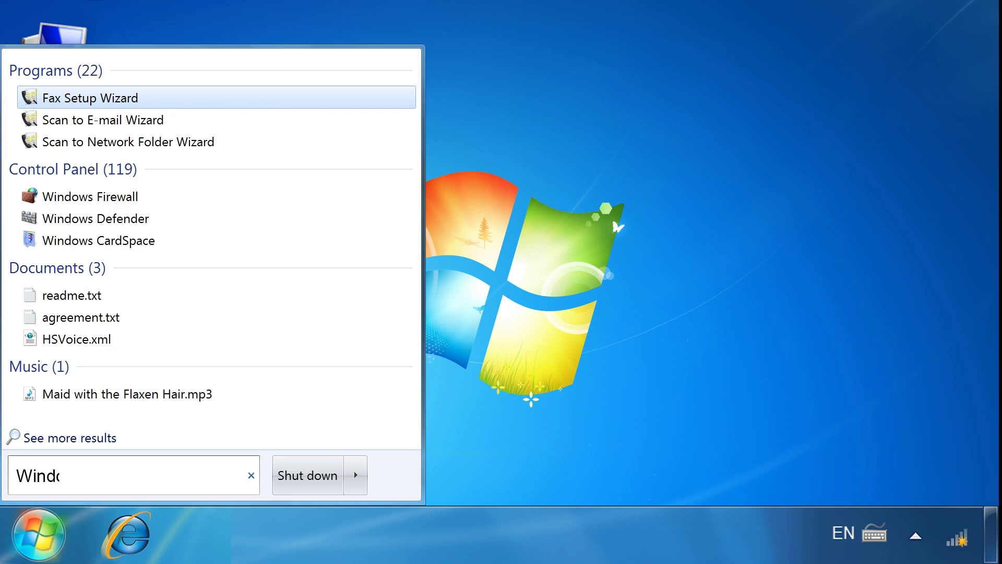
text(ws easy transfer)
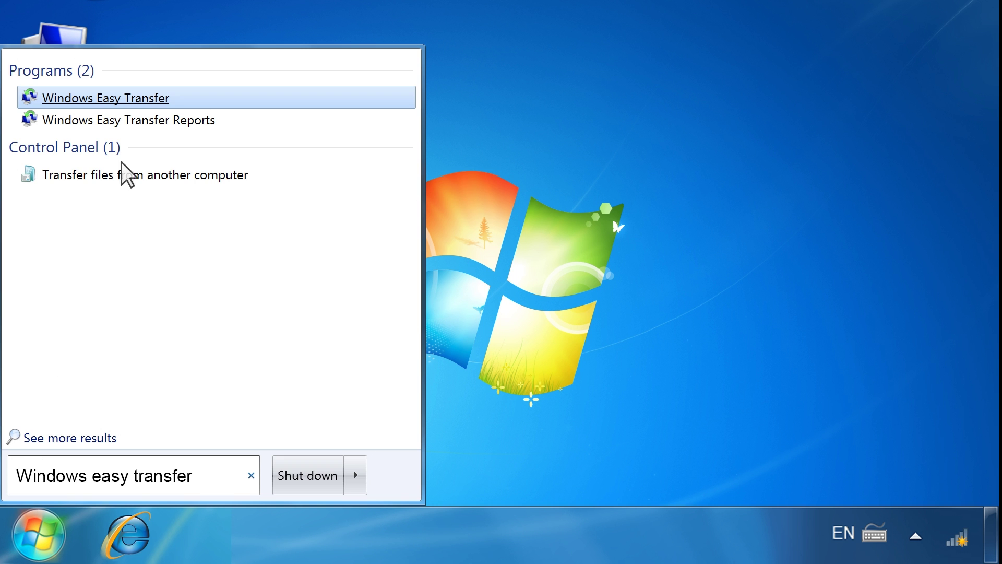
click(142, 99)
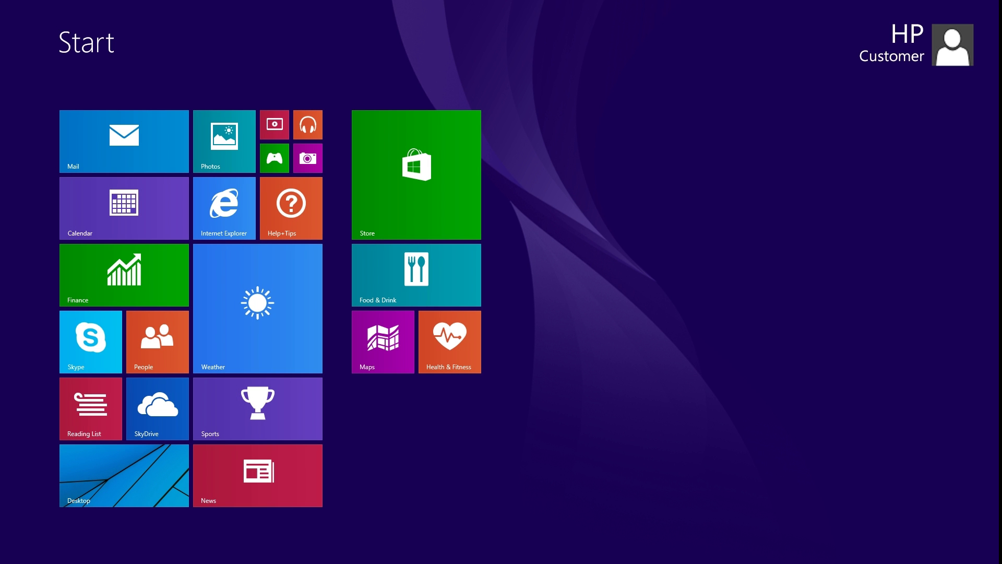
text(Transfer)
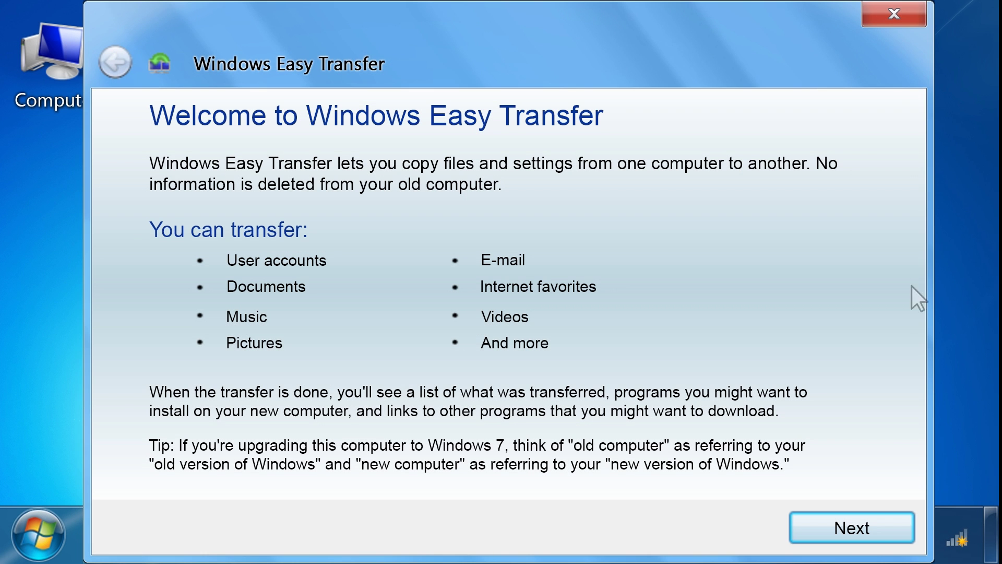
- Choose an external hard disk or USB flash drive transfer, marking this PC as the old computer
click(864, 530)
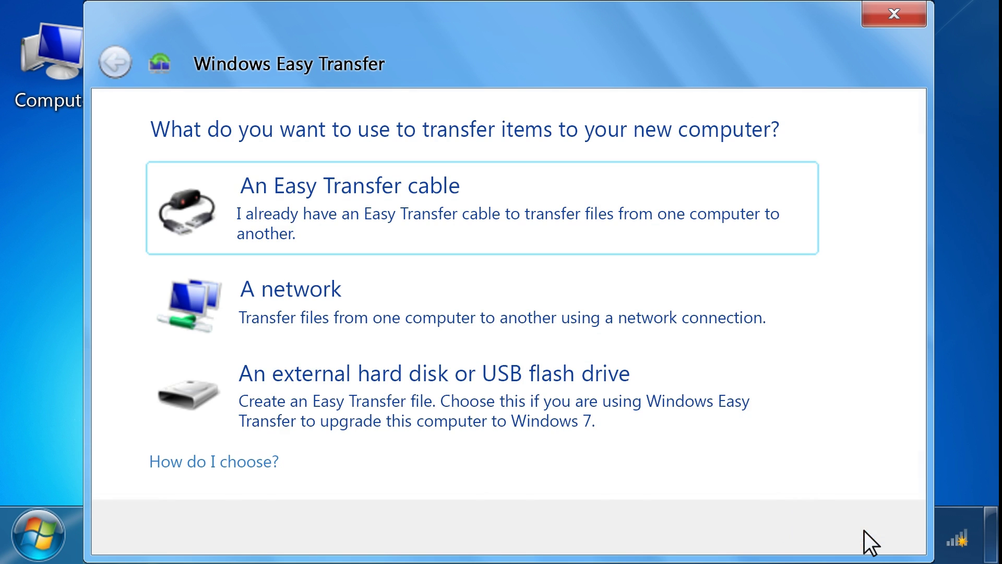
click(516, 373)
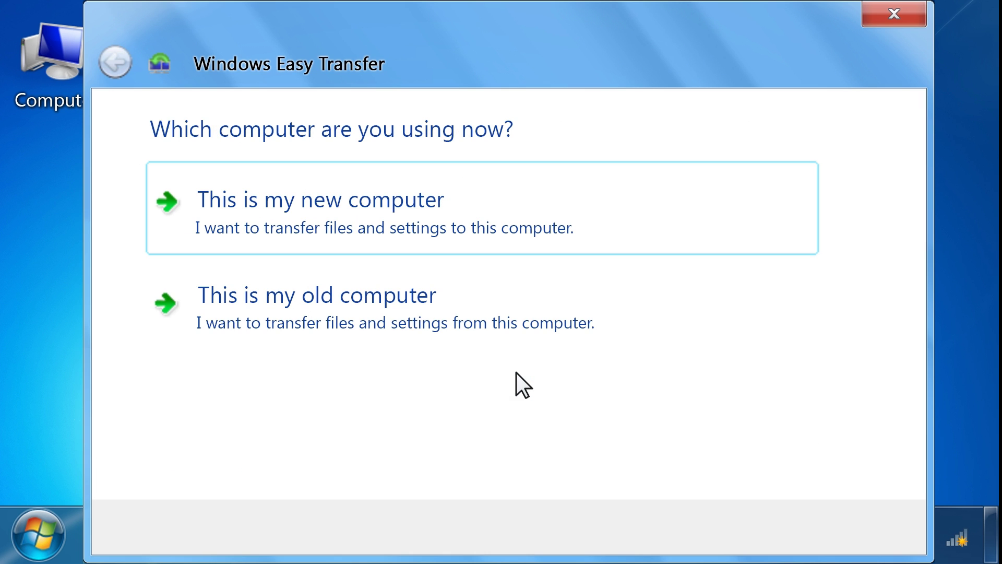
click(359, 296)
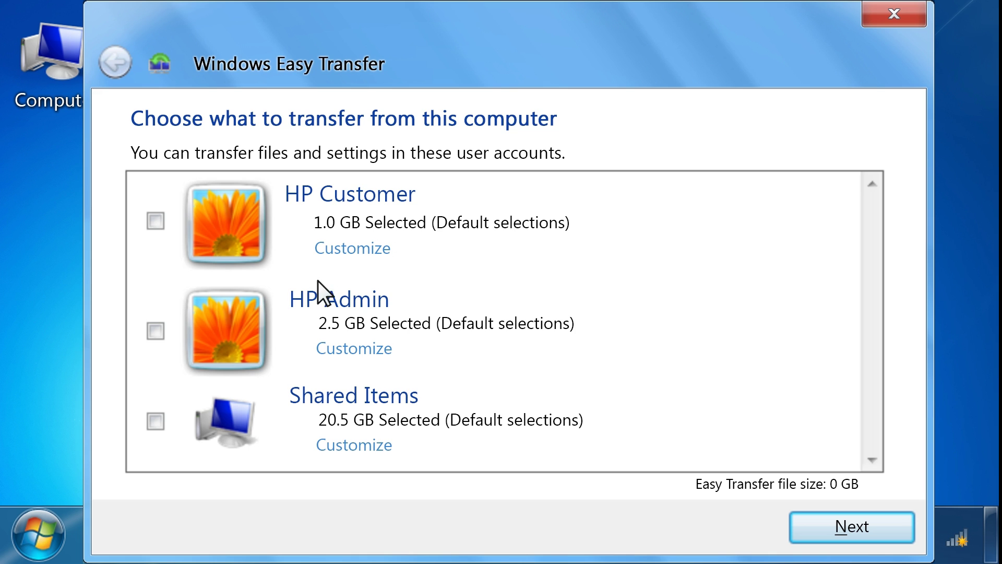
- Include both user accounts and Shared Items, 24.0 GB in total
click(155, 221)
click(156, 330)
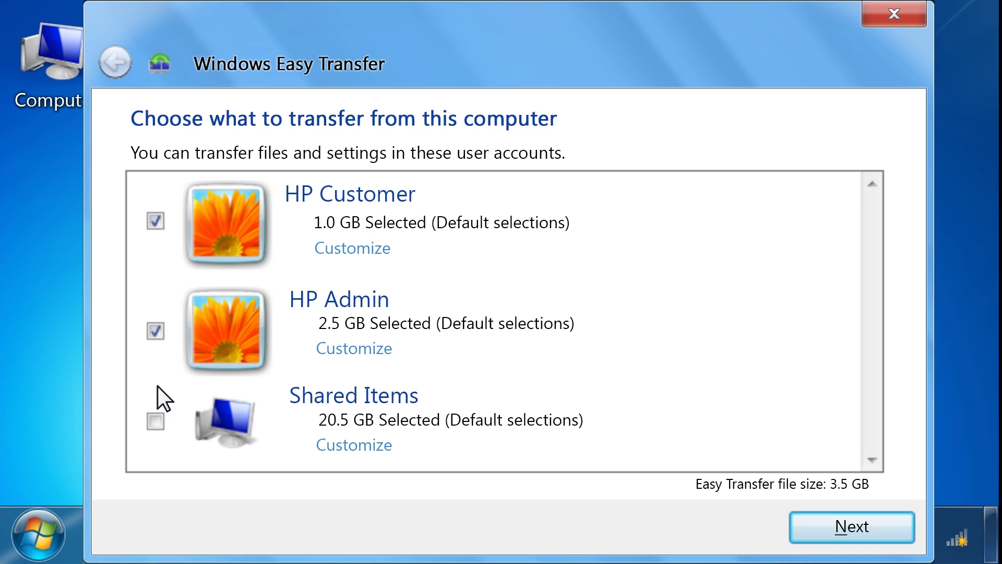
click(156, 421)
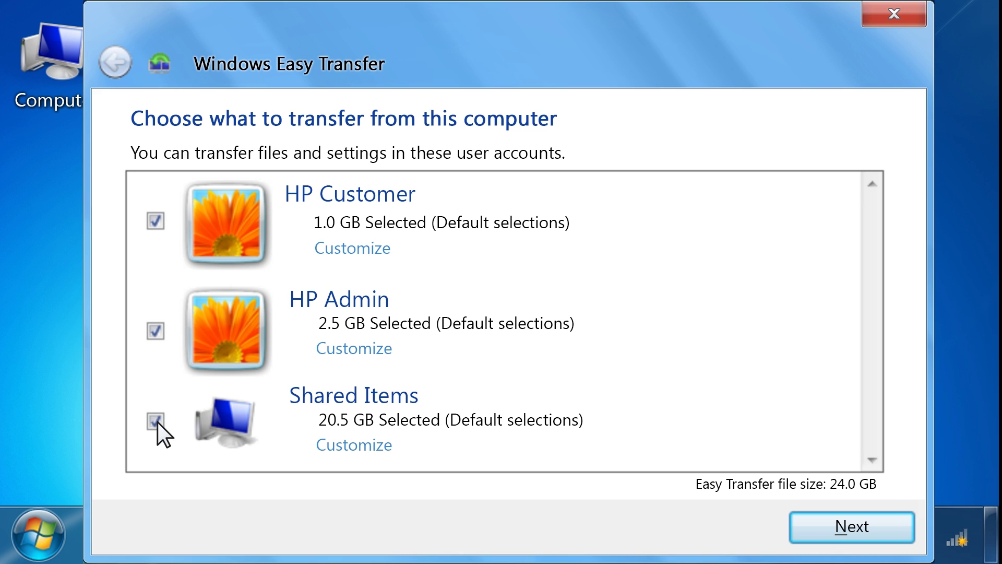
- Protect the transfer file with a password, entered and confirmed
click(863, 527)
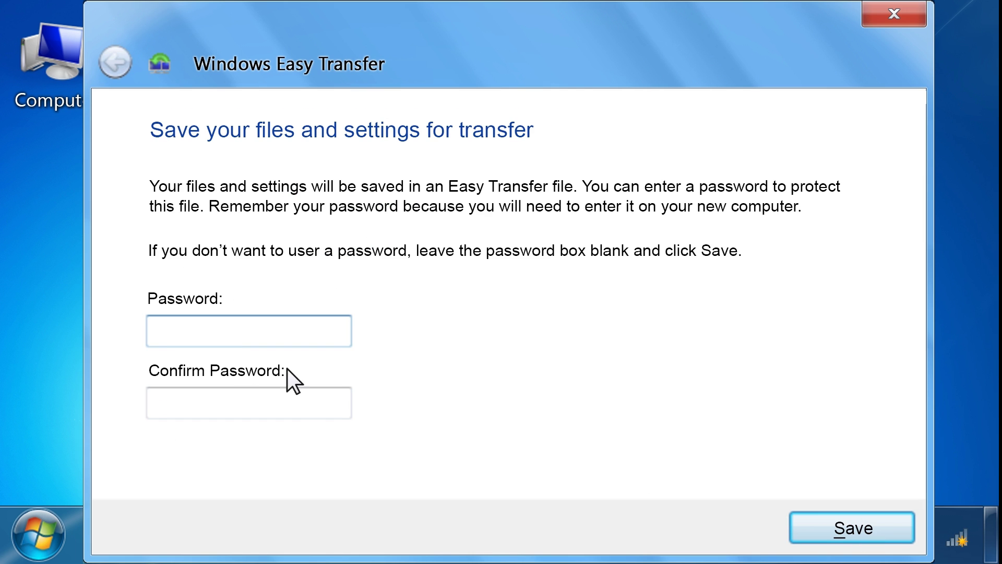
text(1234)
click(154, 404)
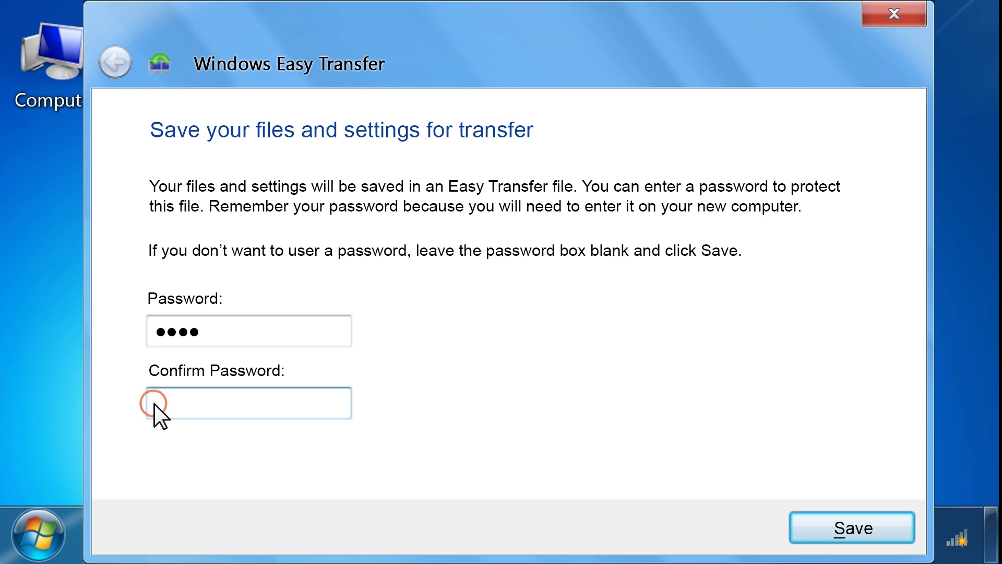
text(1234)
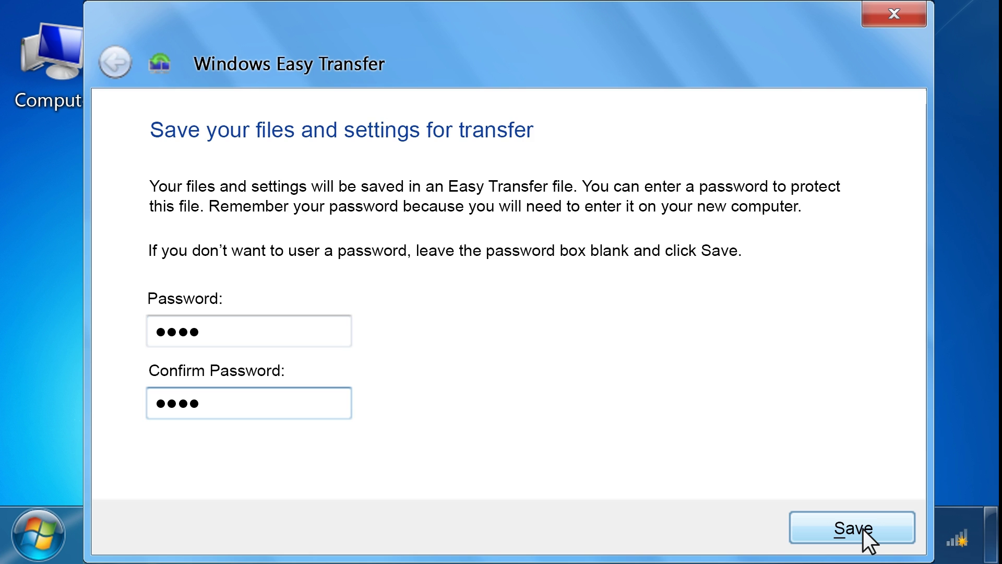
- Save the password-protected transfer file onto FLASH DRIVE (E:)
click(864, 529)
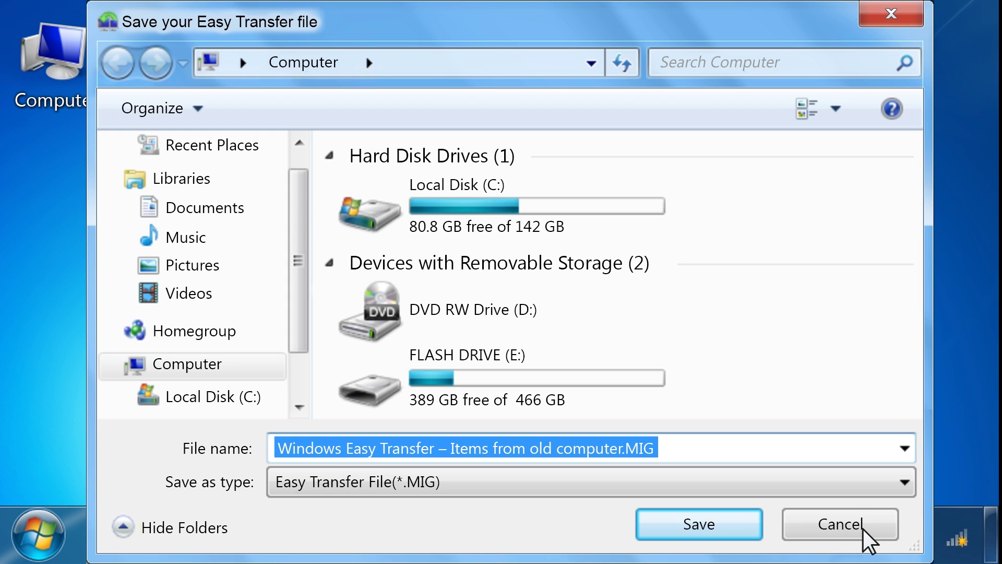
click(485, 356)
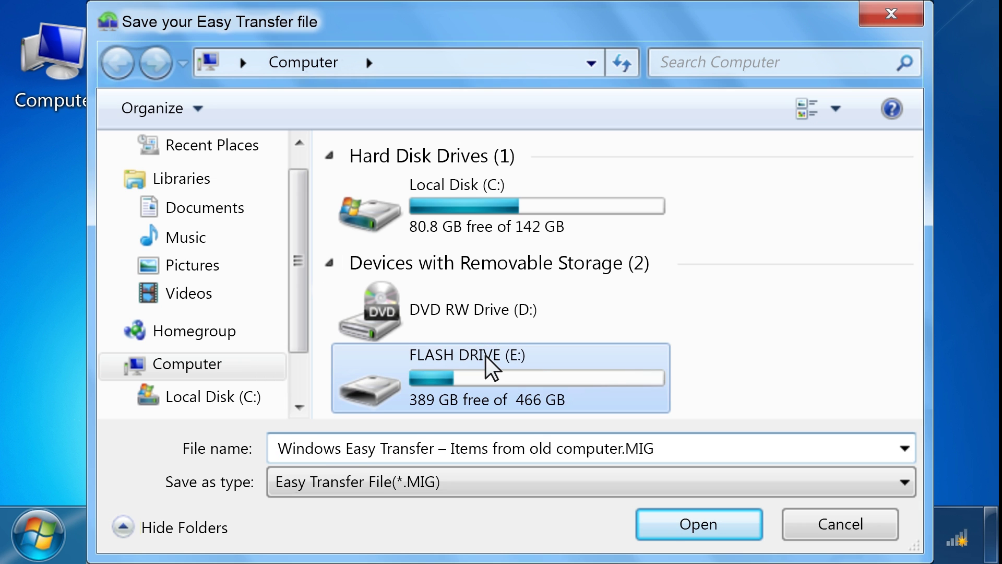
click(709, 525)
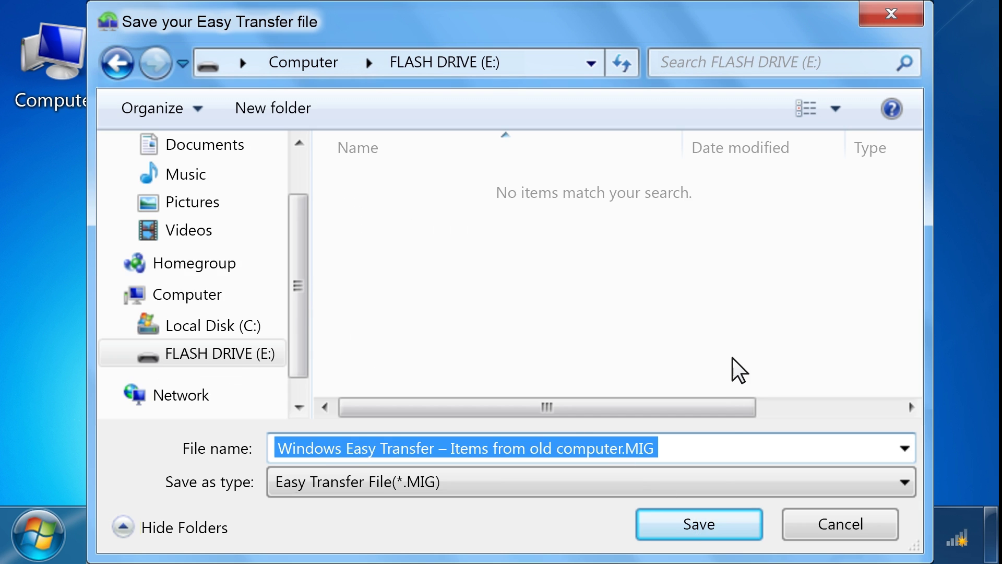
click(708, 526)
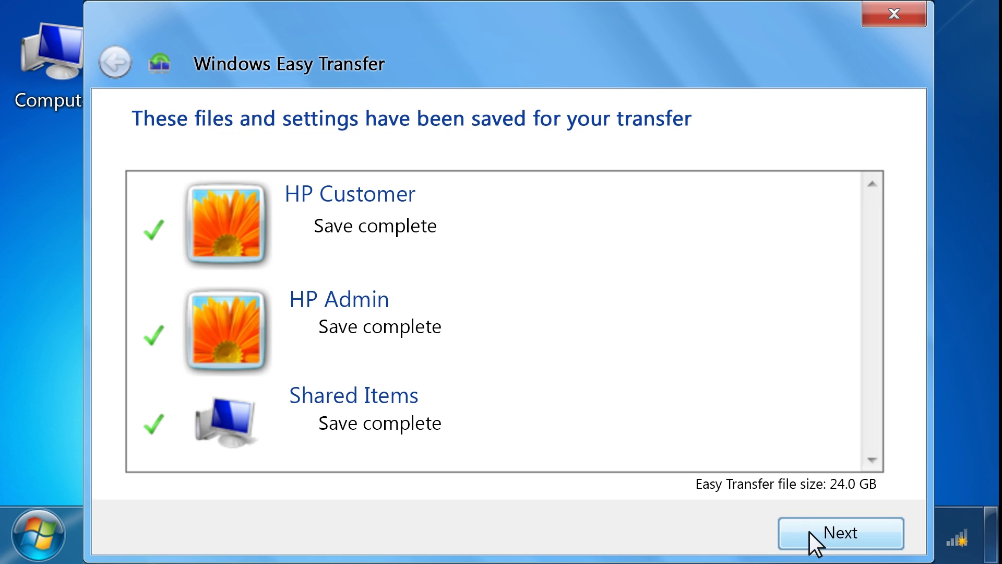
- Step through the save summary and completion pages, then close Windows Easy Transfer
click(851, 535)
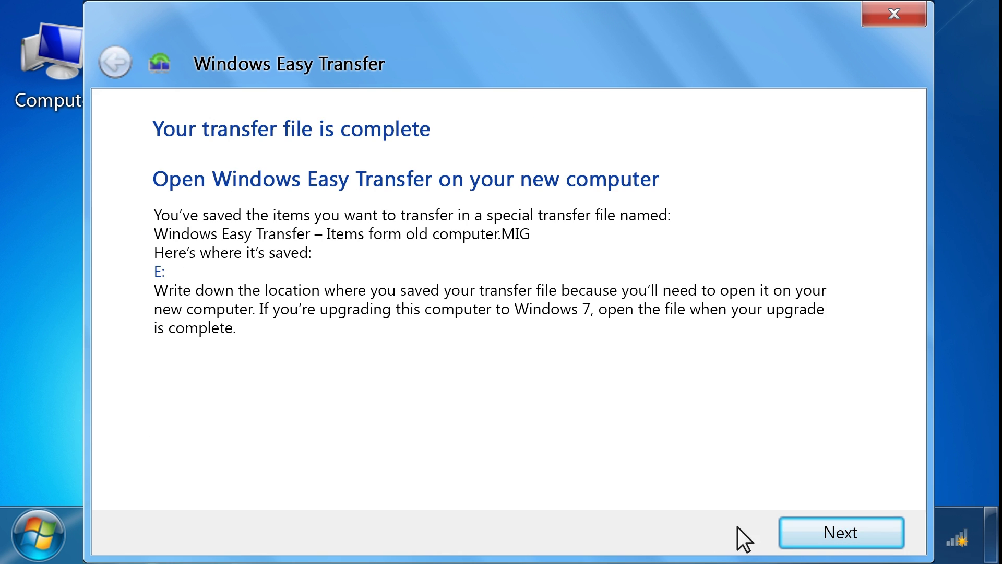
click(851, 535)
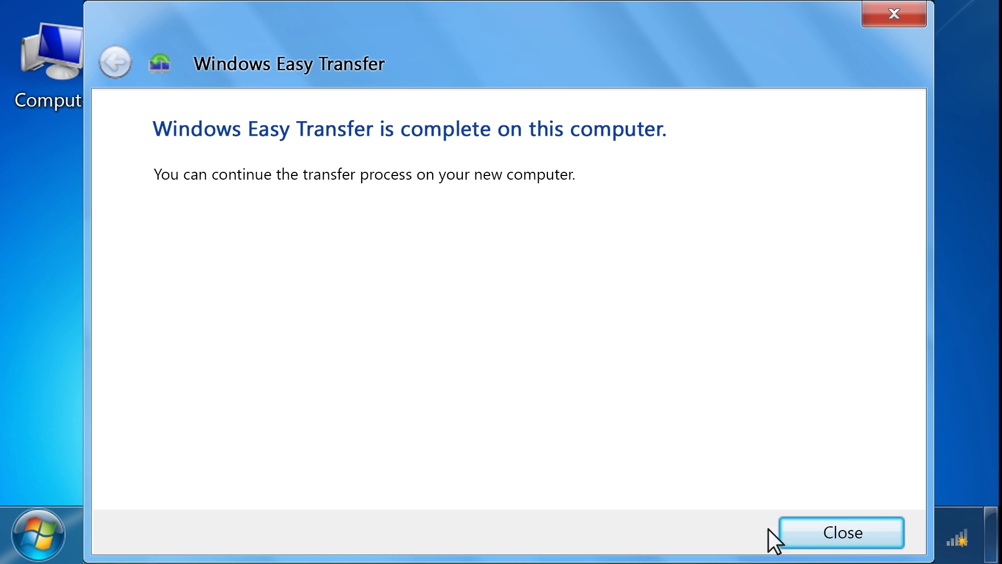
click(851, 535)
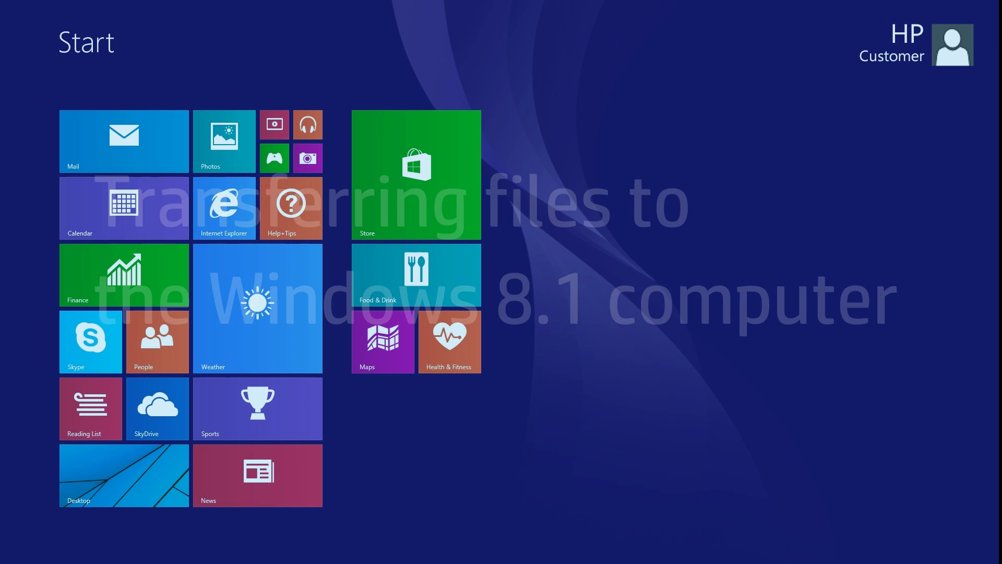
- Launch Windows Easy Transfer on the Windows 8.1 PC via a Start screen search for 'transfer'
text(transfer)
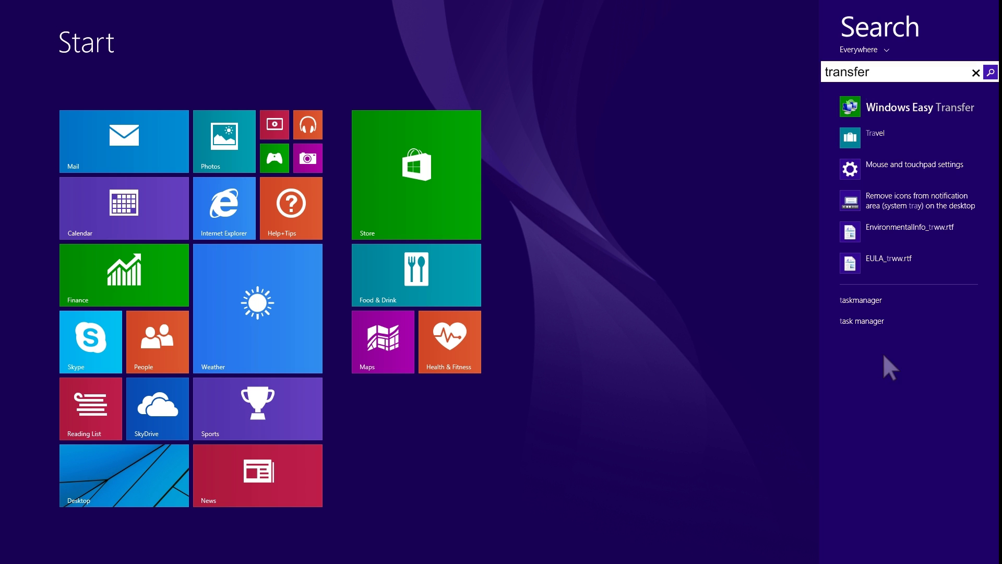
click(930, 108)
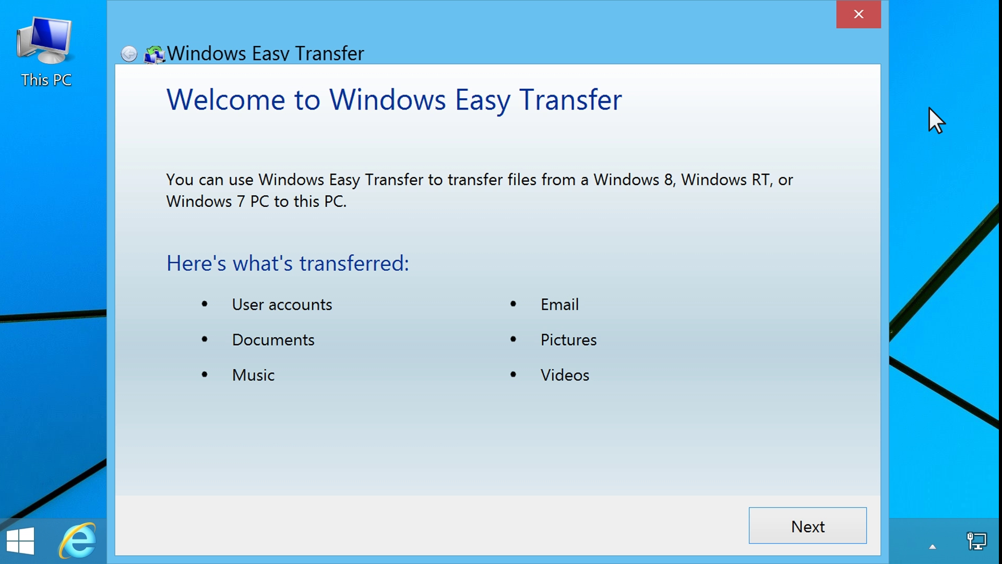
- Indicate the files are already saved, then open the Easy Transfer file from FLASH DRIVE (H:)
click(814, 528)
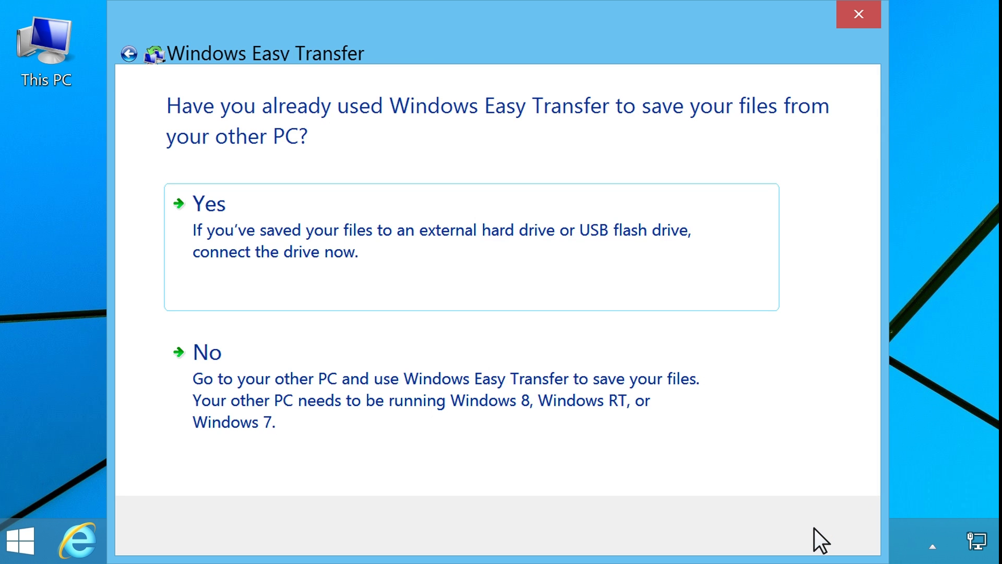
click(495, 232)
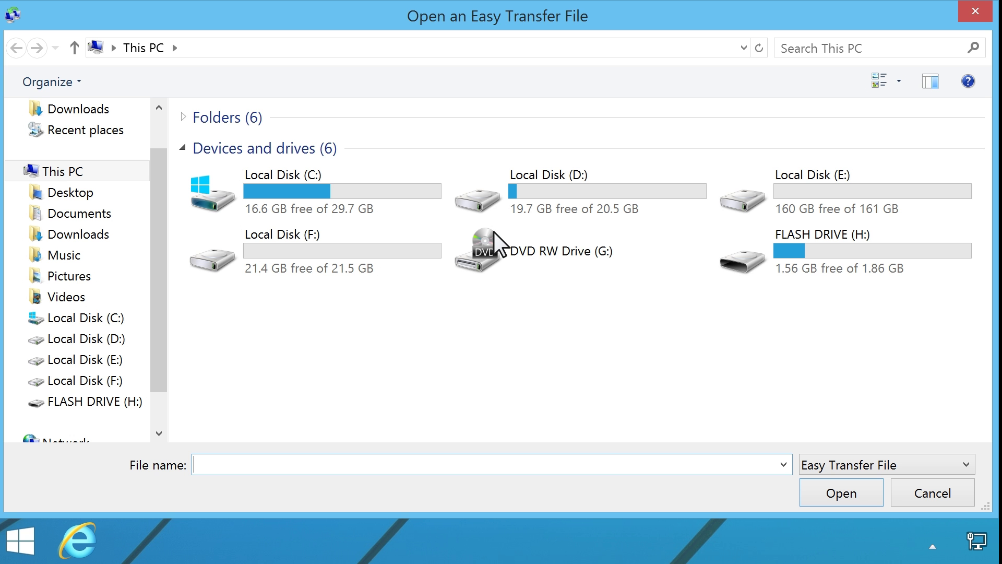
click(834, 234)
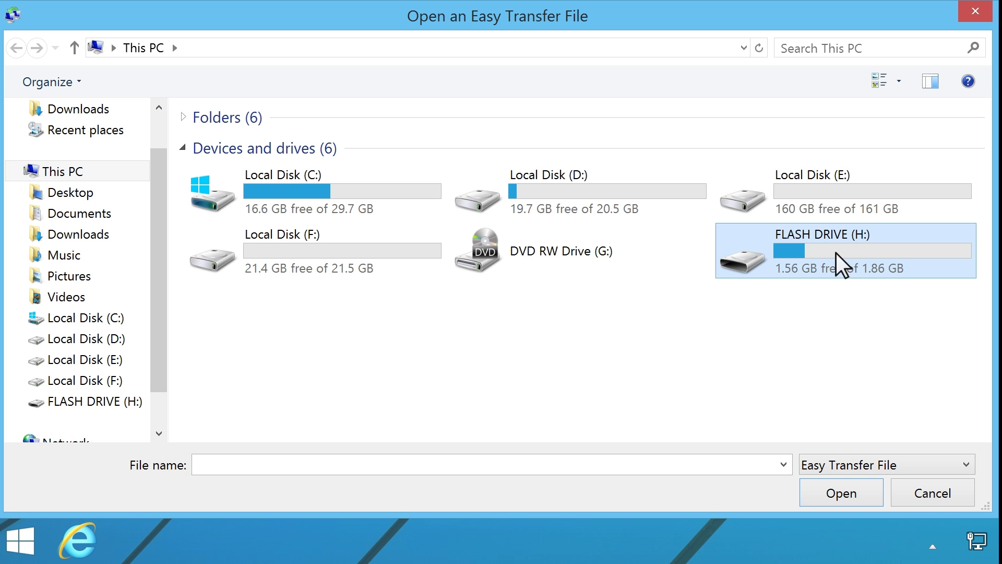
click(852, 494)
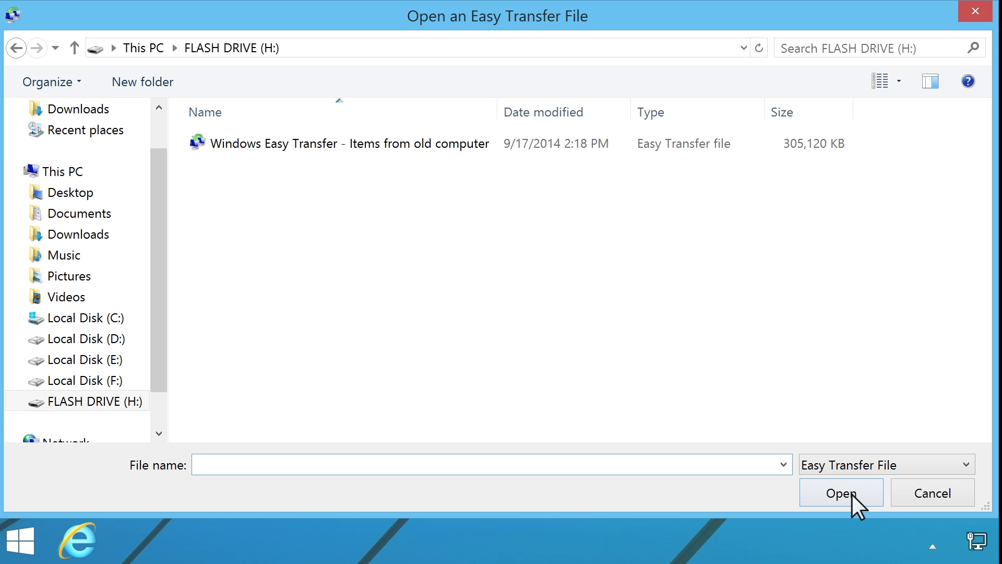
click(395, 143)
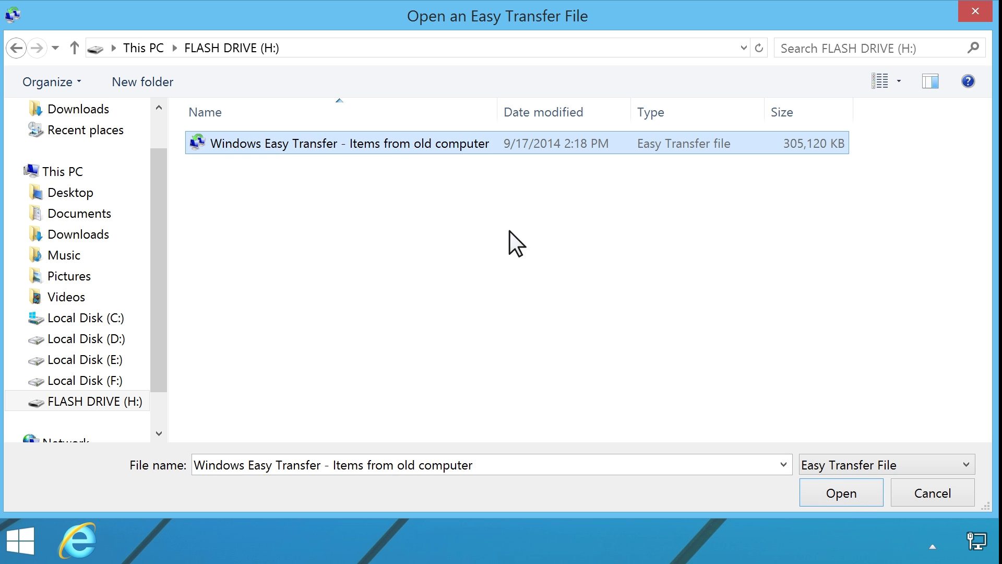
click(842, 493)
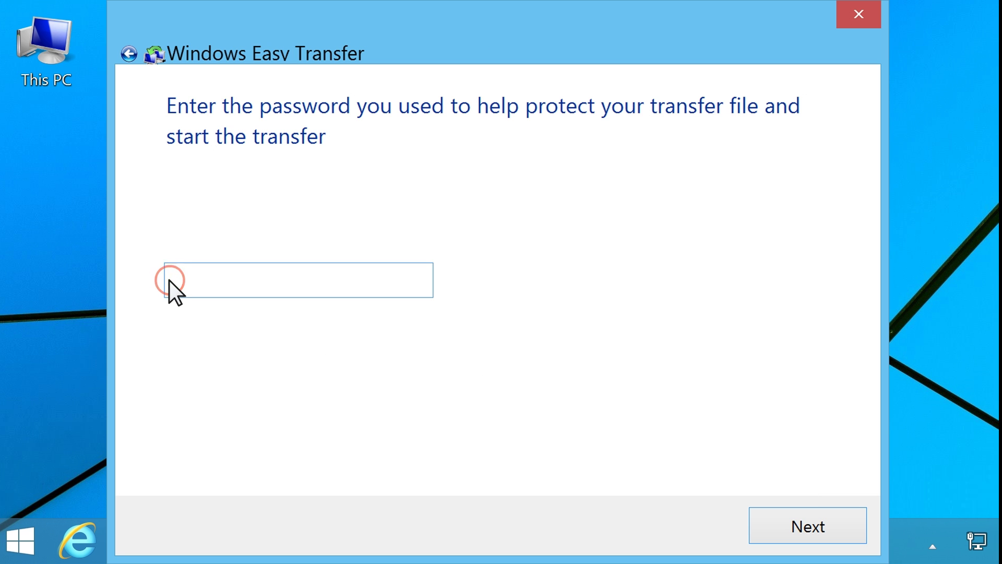
- Unlock the transfer file with its password and dismiss the settings-cannot-transfer notice
text(••••)
click(815, 527)
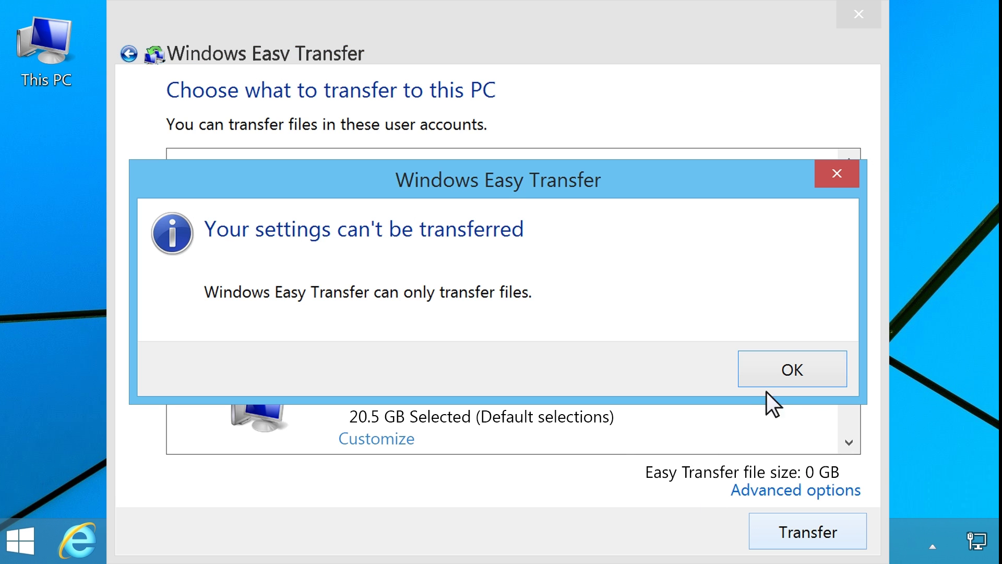
click(804, 370)
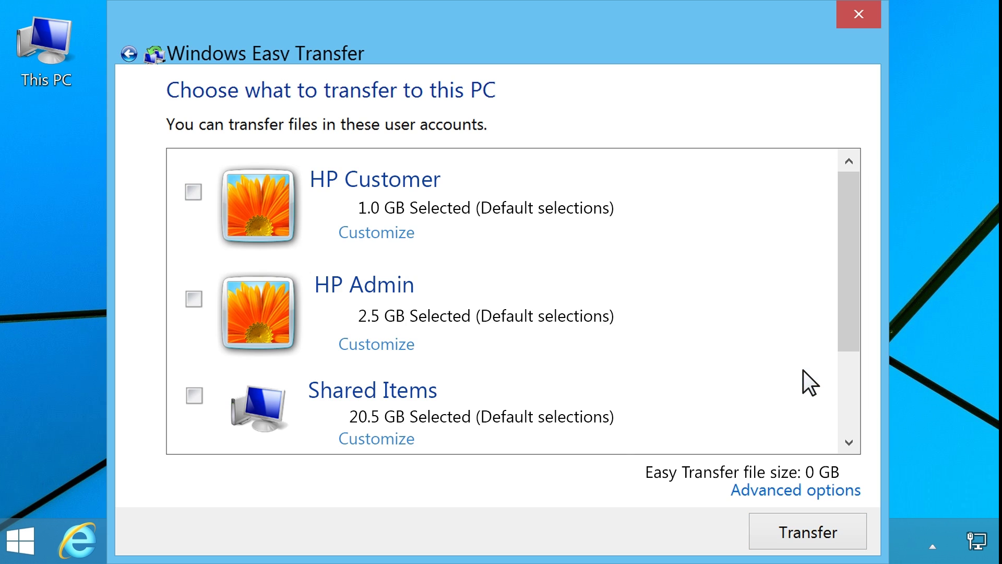
- Transfer both user accounts and the shared items, 24.0 GB, to this PC
click(193, 191)
click(194, 299)
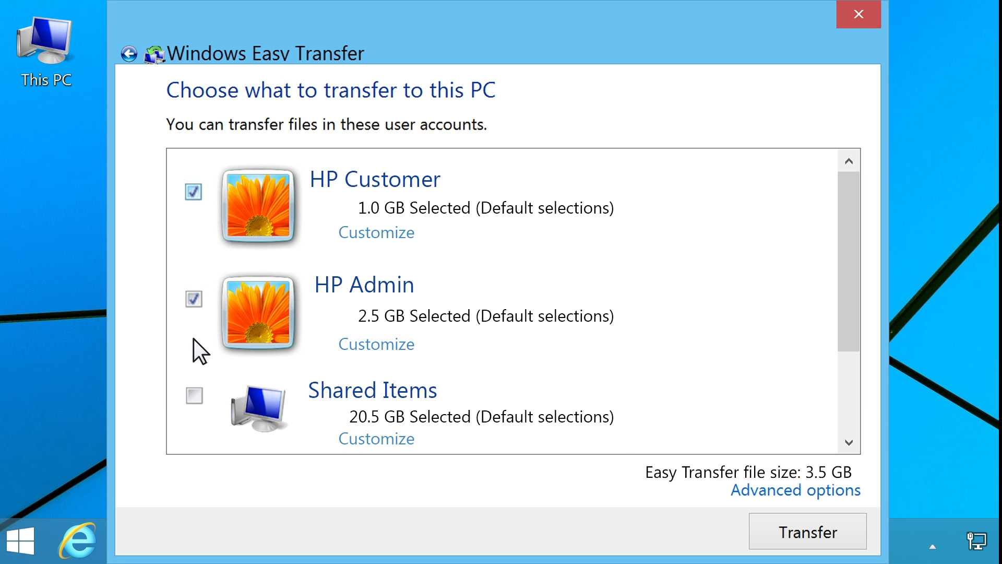
click(193, 397)
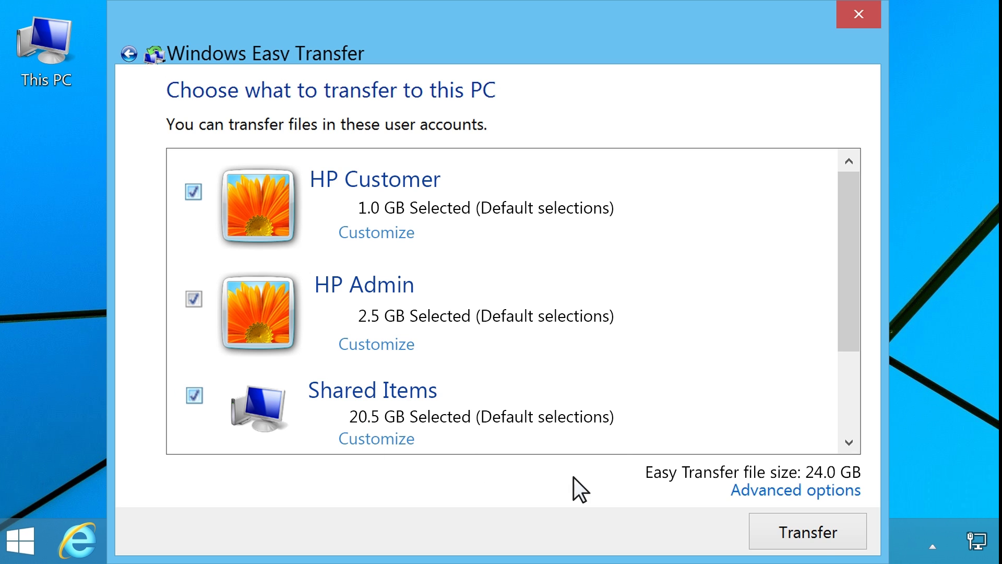
click(815, 528)
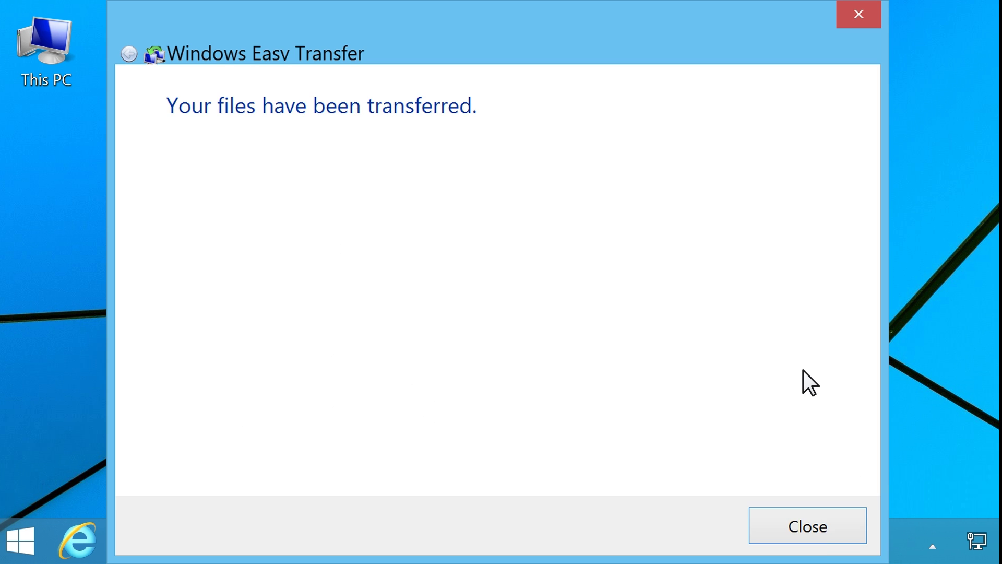
- Close the finished transfer wizard and launch File Explorer from a Start screen search
click(815, 527)
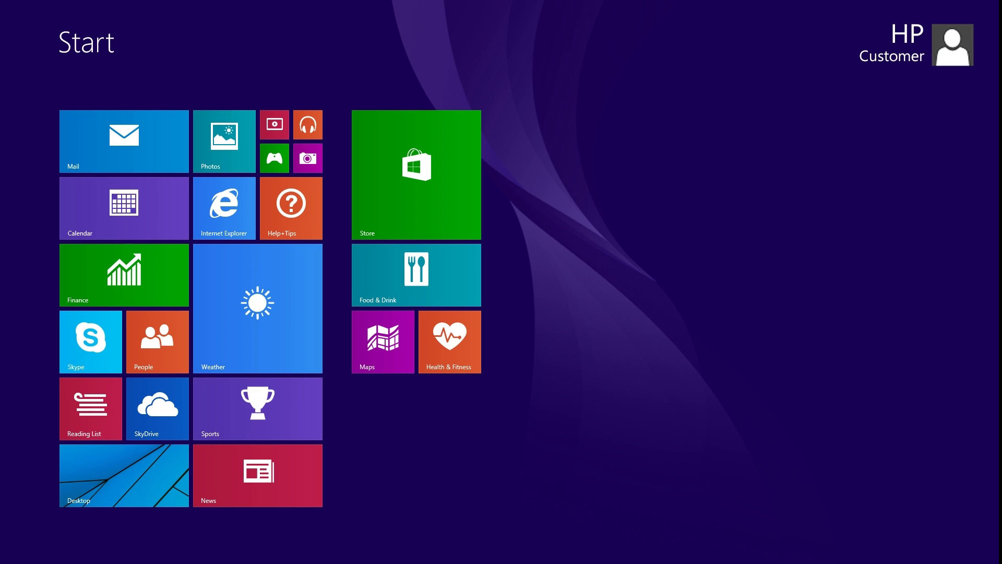
text(file explorer)
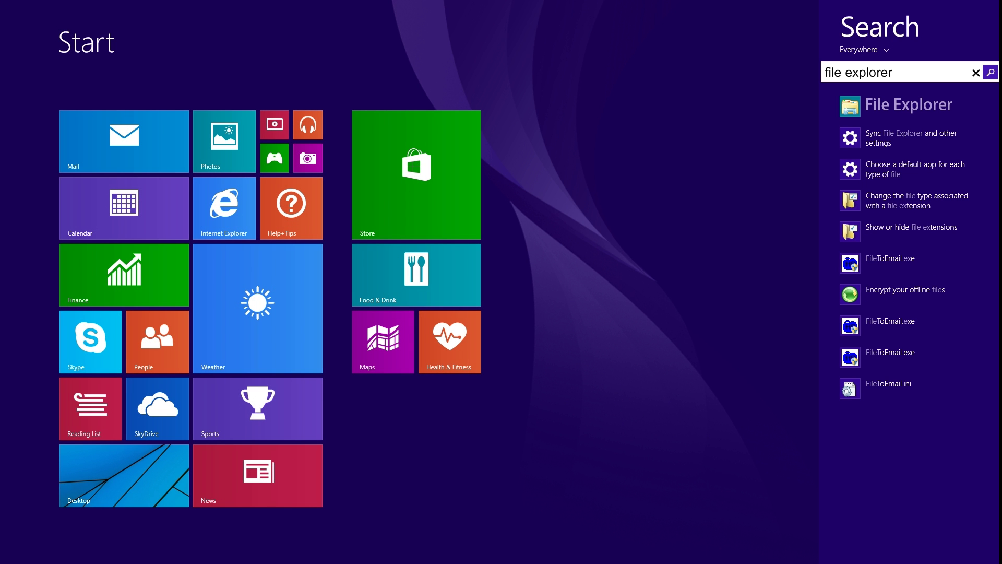
click(928, 104)
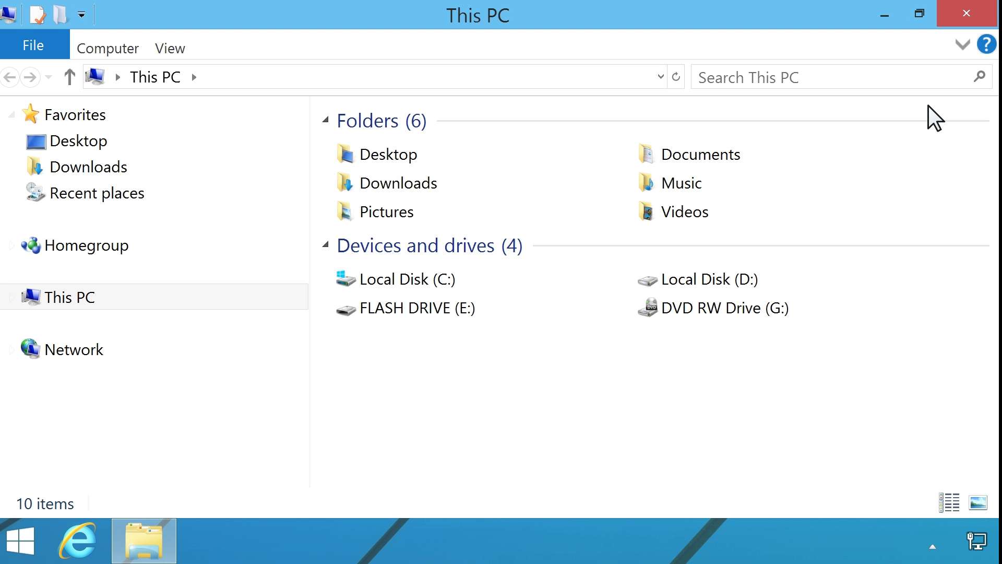
- Navigate This PC > Local Disk (C:) > Users > HP Admin > Pictures in the folder tree
click(12, 299)
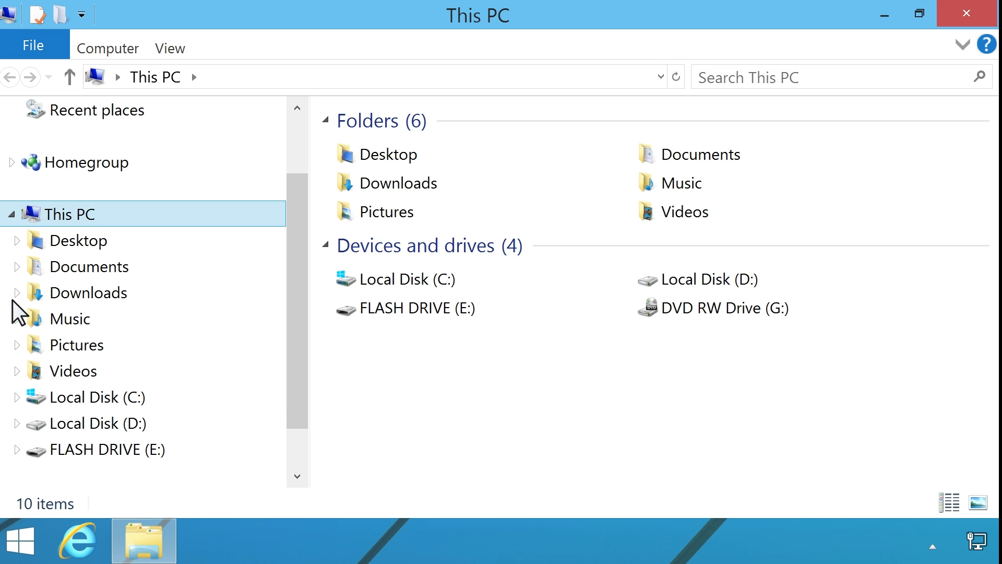
click(18, 397)
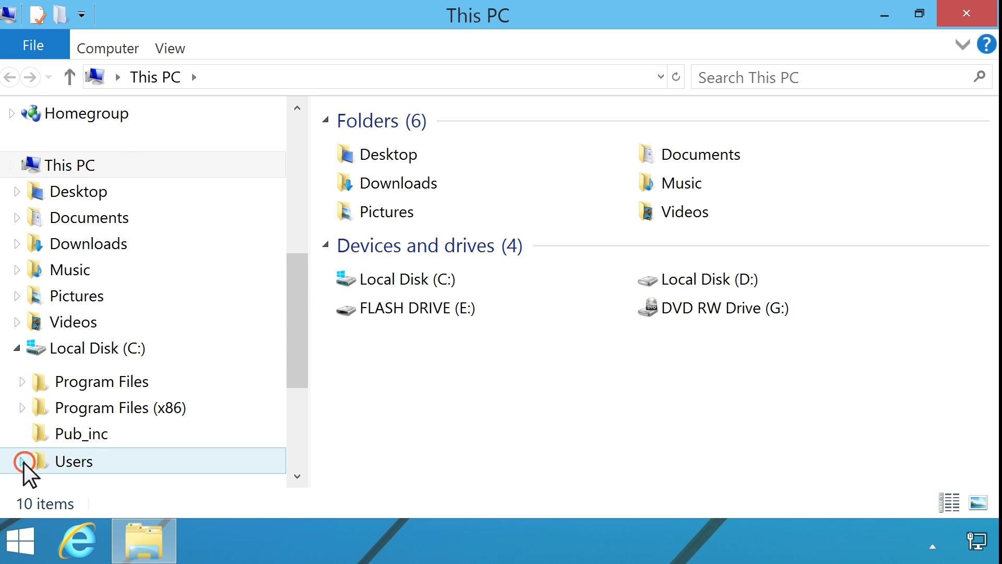
click(24, 462)
click(29, 409)
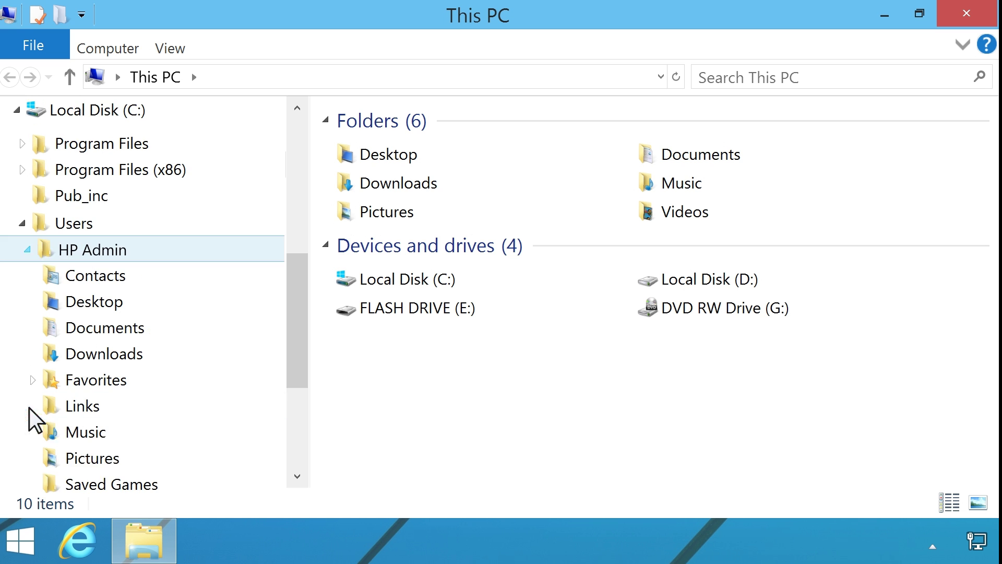
click(95, 459)
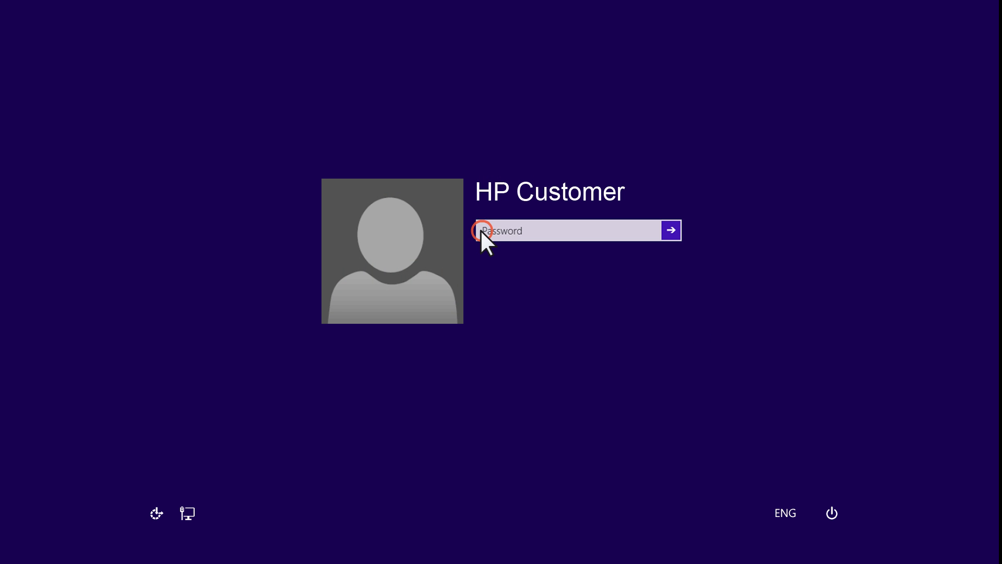
- Sign in to the other account with its password and launch the Store app
text(******)
click(671, 231)
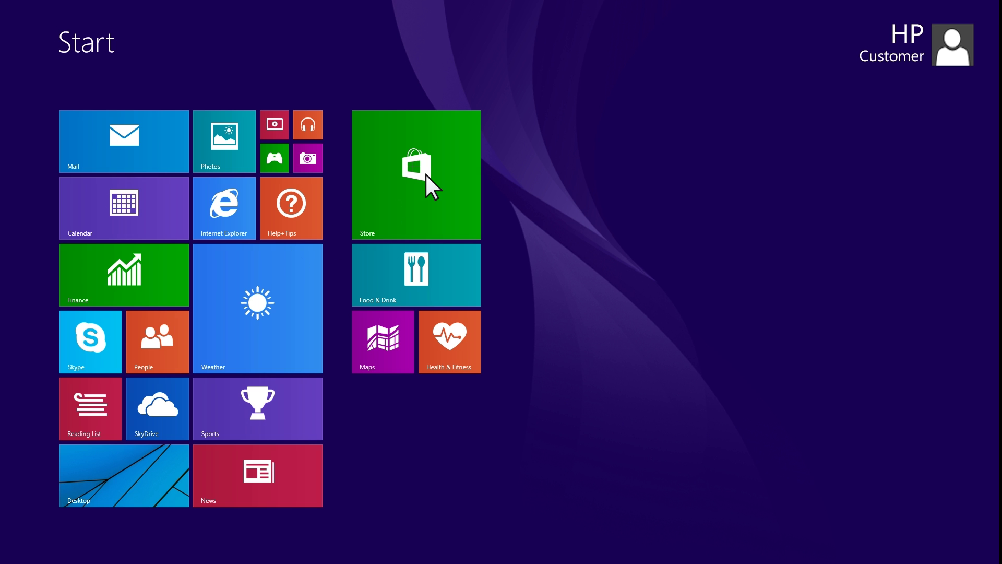
click(425, 173)
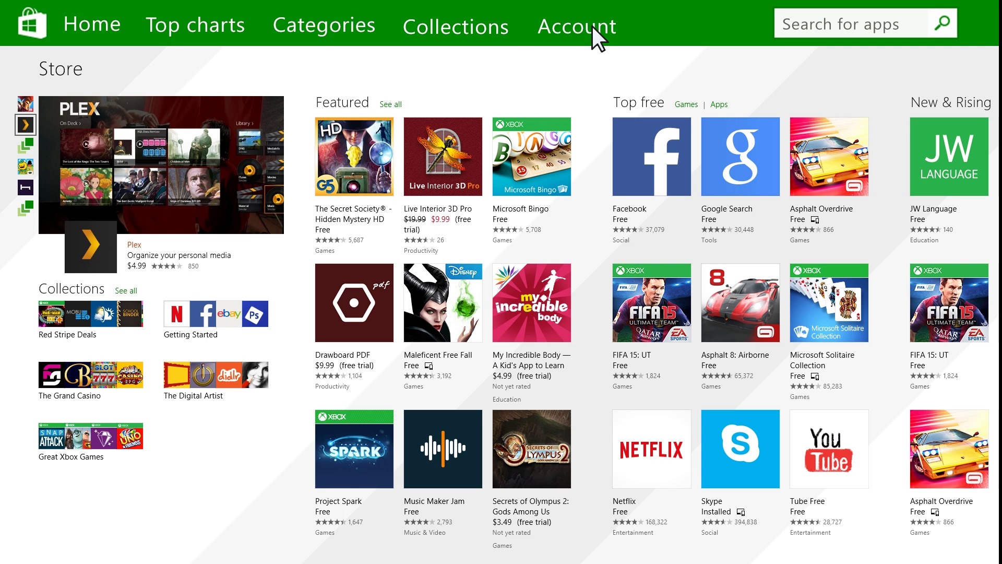
- In Store's My apps, select all six HP apps not installed on this PC
click(592, 26)
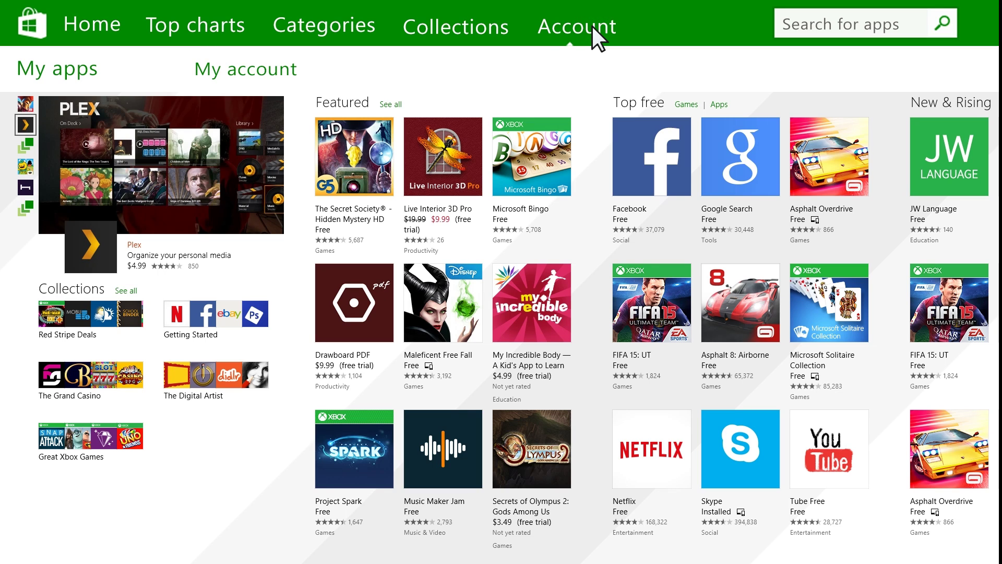
click(83, 71)
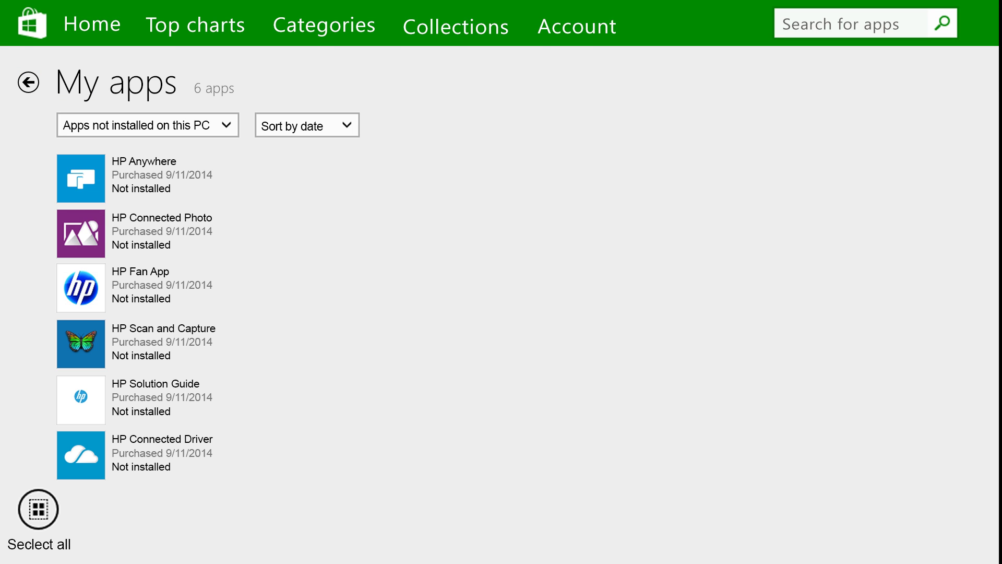
click(37, 510)
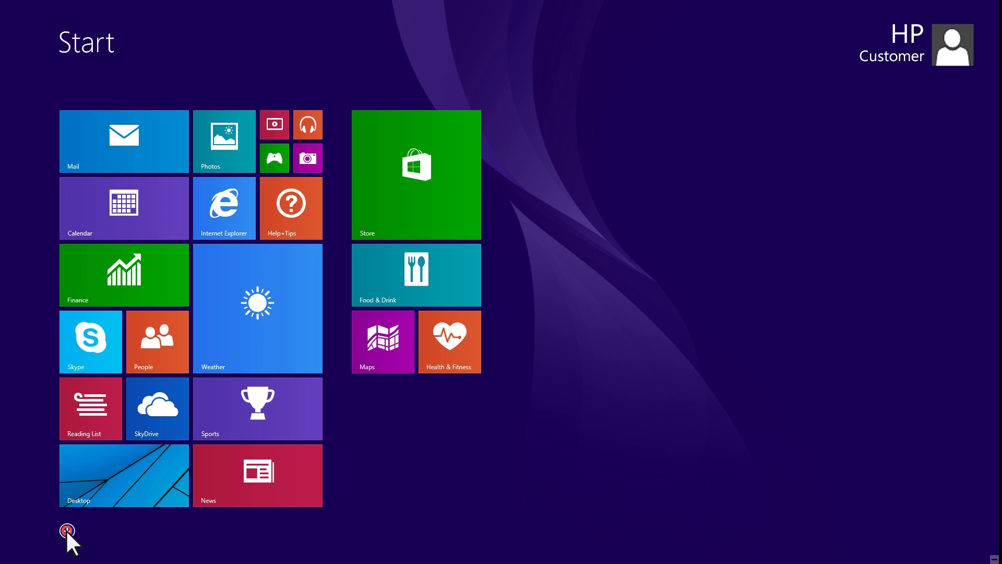
- Sort the Apps view by date installed and pin HP Connected Drive to Start
click(66, 530)
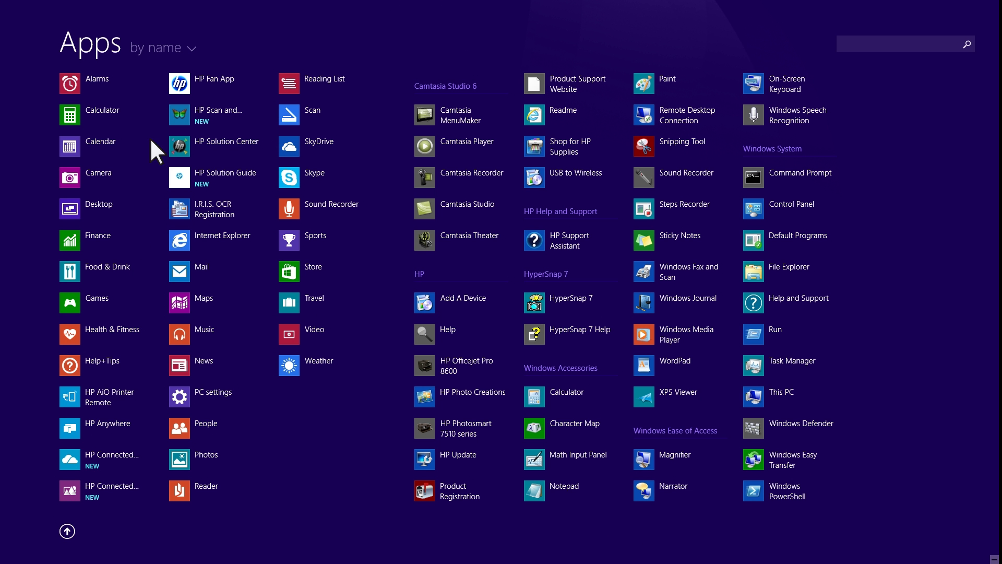
click(171, 48)
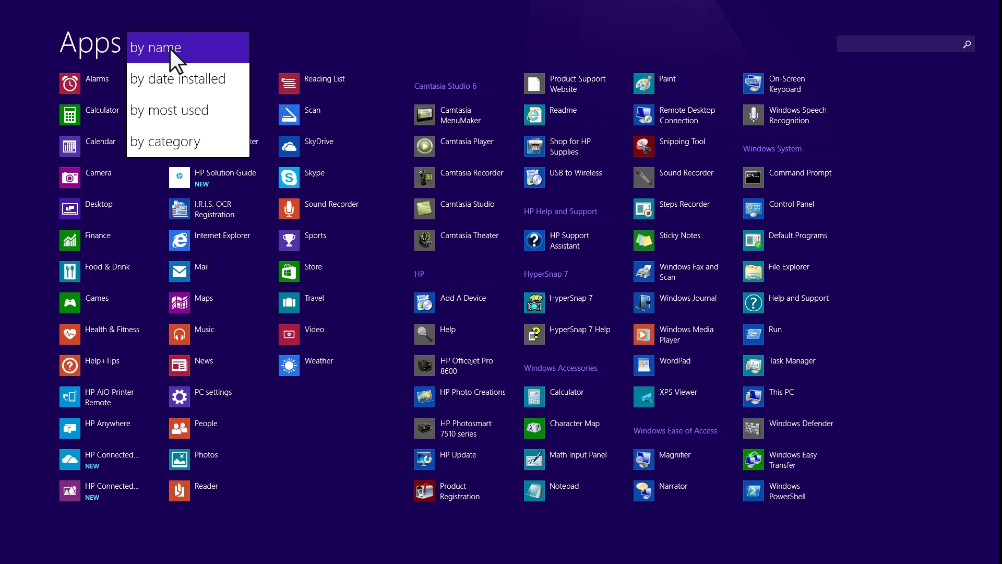
click(200, 79)
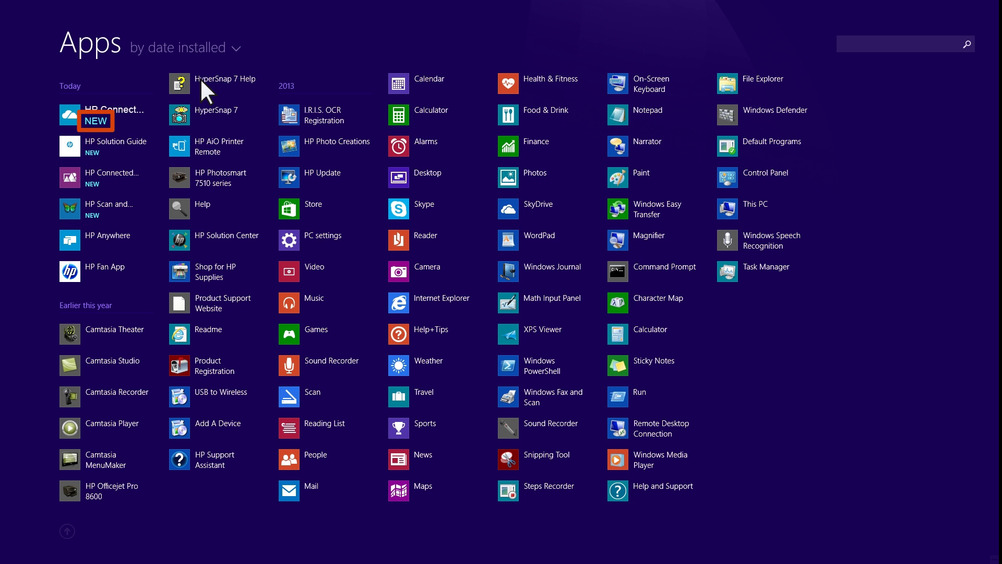
click(119, 109)
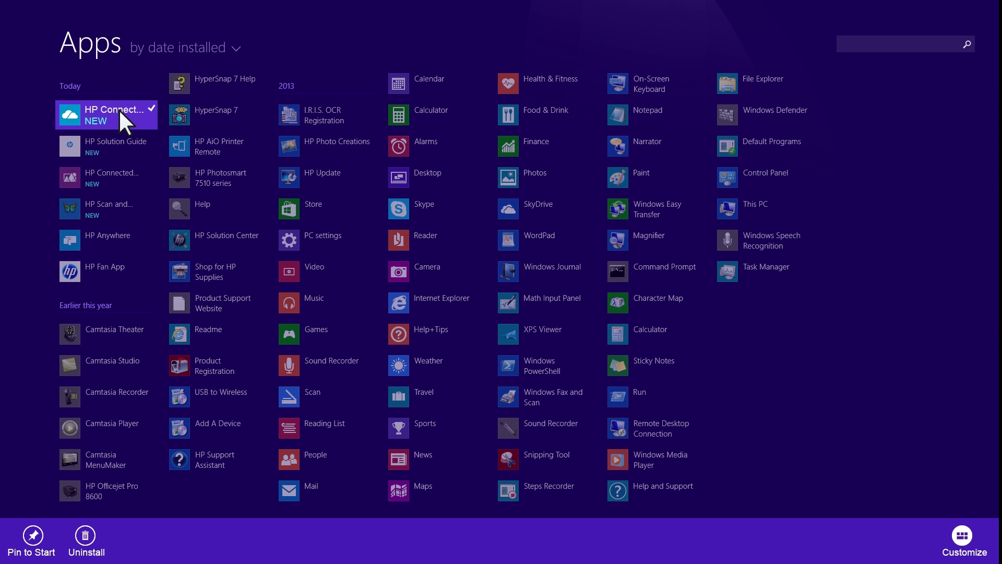
click(33, 536)
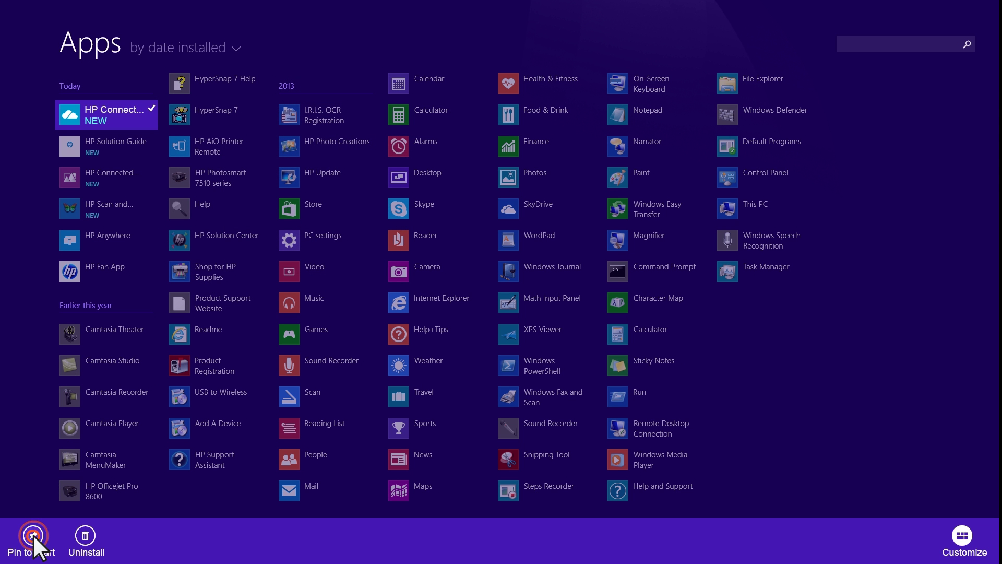